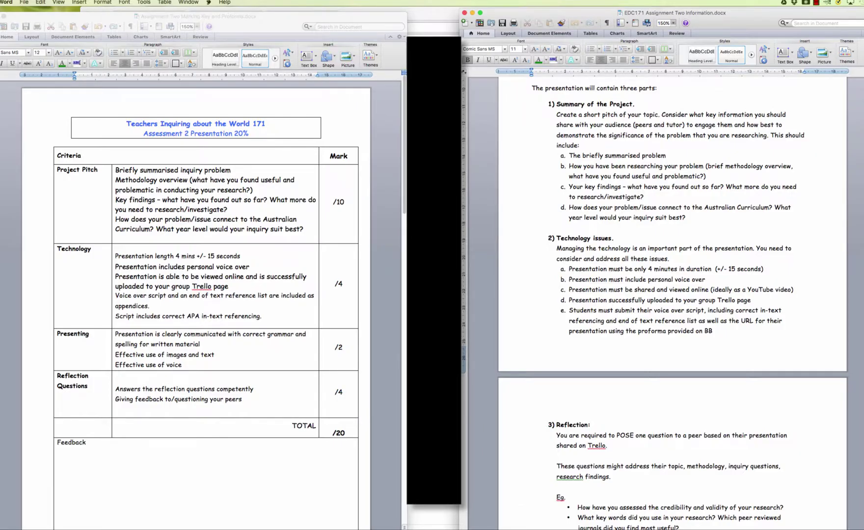
# Step: Activate the marking key document window on the left
pyautogui.click(404, 169)
pyautogui.moveTo(403, 169); pyautogui.dragTo(404, 328)
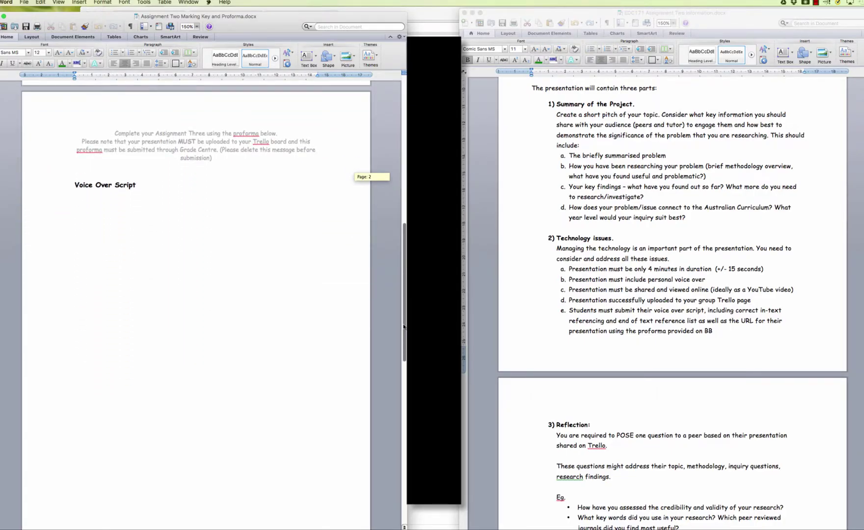
pyautogui.moveTo(404, 328); pyautogui.dragTo(404, 482)
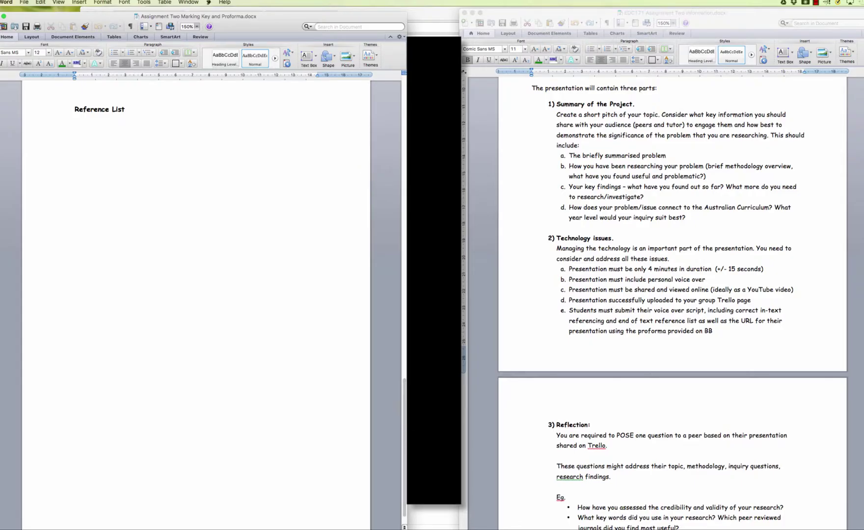